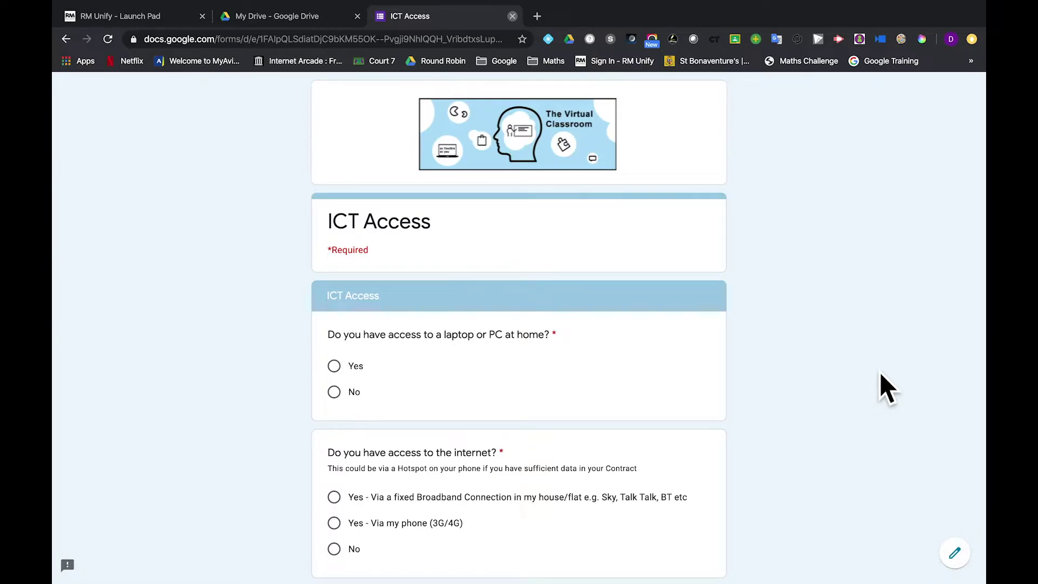
- Look through the ICT Access form's questions on internet access, camera, microphone, smartphone and monthly data
{"action": "scroll", "coordinate": [880, 372], "scroll_direction": "down", "scroll_amount": 5}
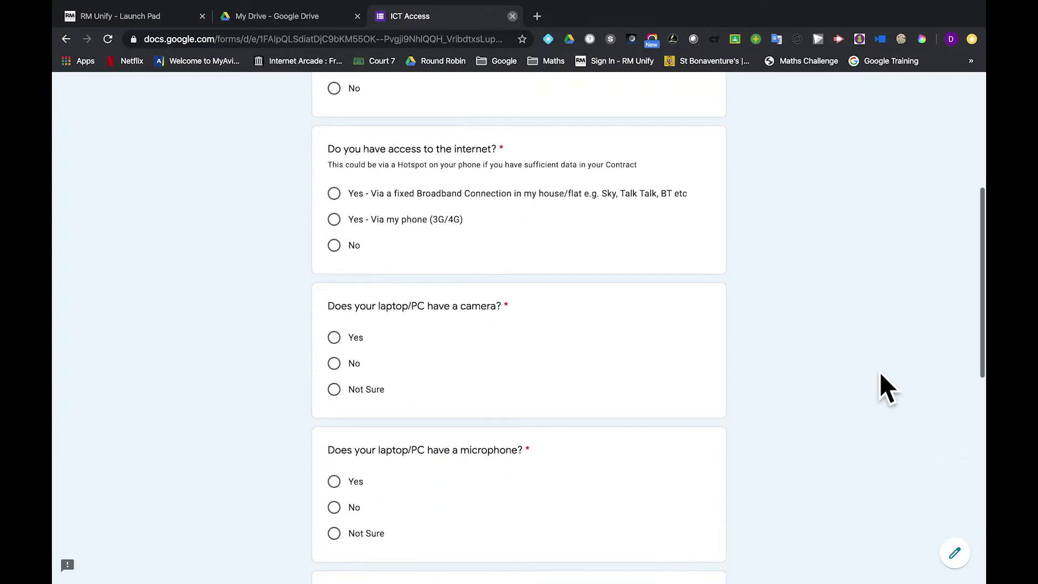
{"action": "scroll", "coordinate": [880, 373], "scroll_direction": "down", "scroll_amount": 5}
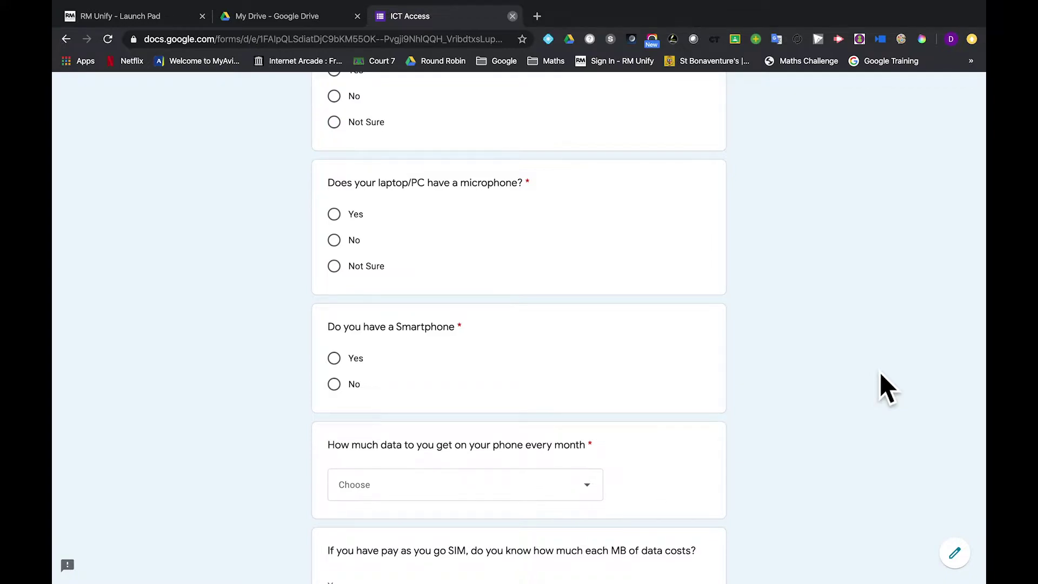
- Switch to Google Drive, open Google Meet from there and start a meeting with the teacher's name as its nickname
{"action": "left_click", "coordinate": [320, 23]}
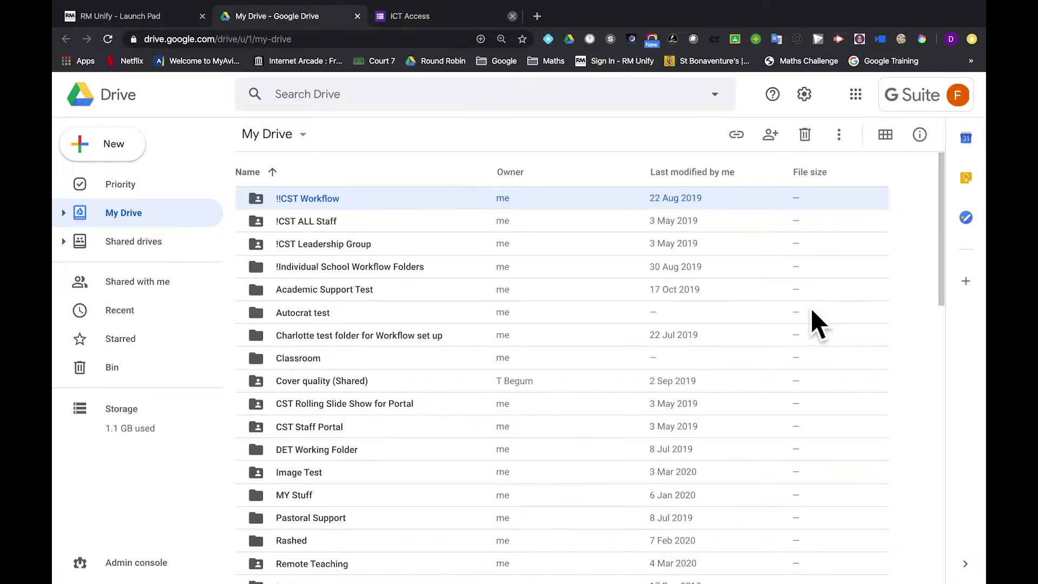
{"action": "left_click", "coordinate": [875, 104]}
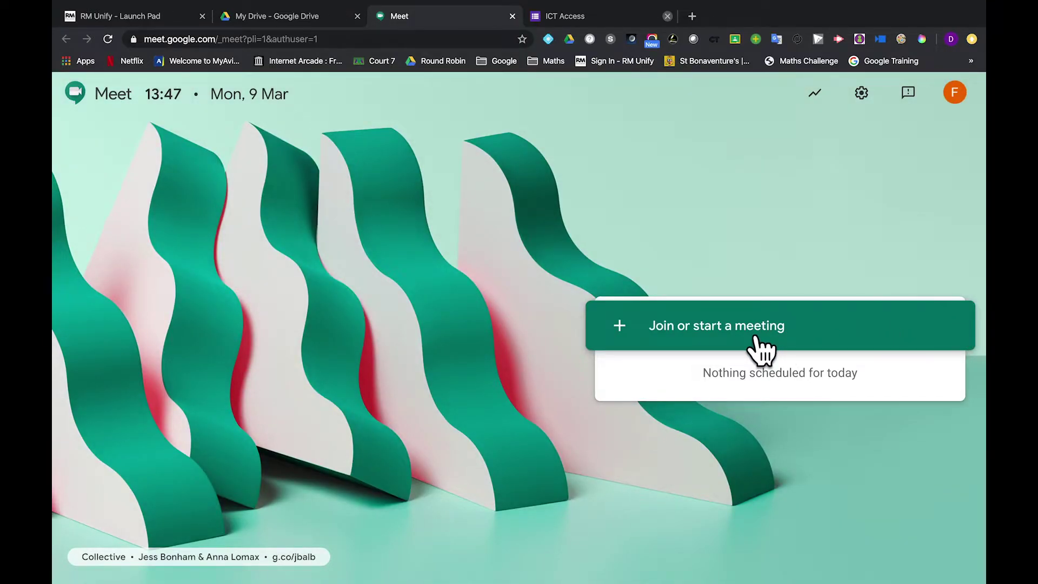
{"action": "left_click", "coordinate": [816, 346]}
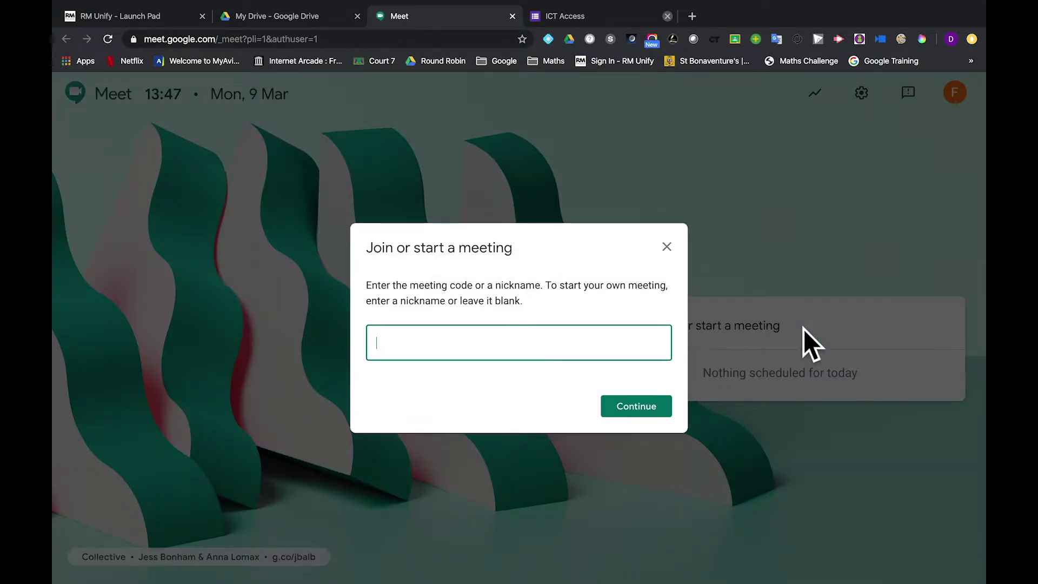
{"action": "type", "text": "Mr Fitzp"}
{"action": "type", "text": "atrick"}
{"action": "key", "text": "BackSpace"}
{"action": "key", "text": "BackSpace"}
{"action": "type", "text": "x"}
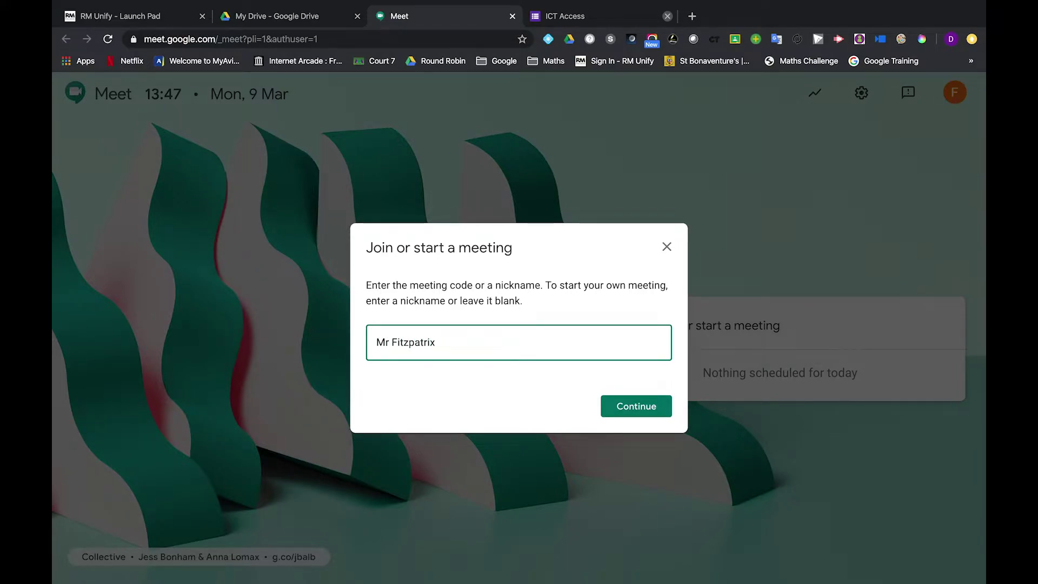
{"action": "type", "text": "ck"}
{"action": "left_click", "coordinate": [639, 415]}
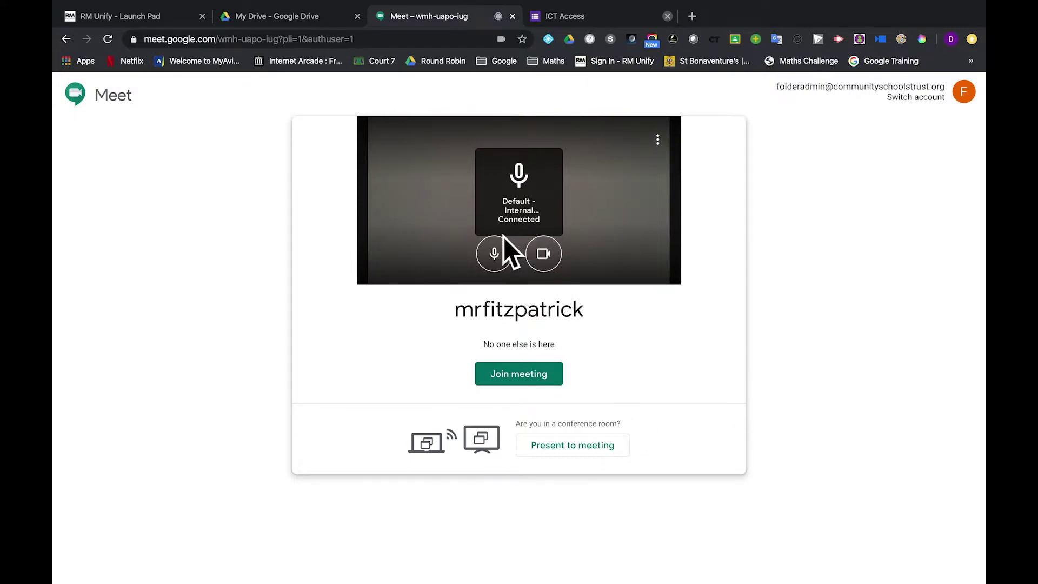
- Join the meeting with the microphone muted and copy its web address from the joining details
{"action": "left_click", "coordinate": [512, 272]}
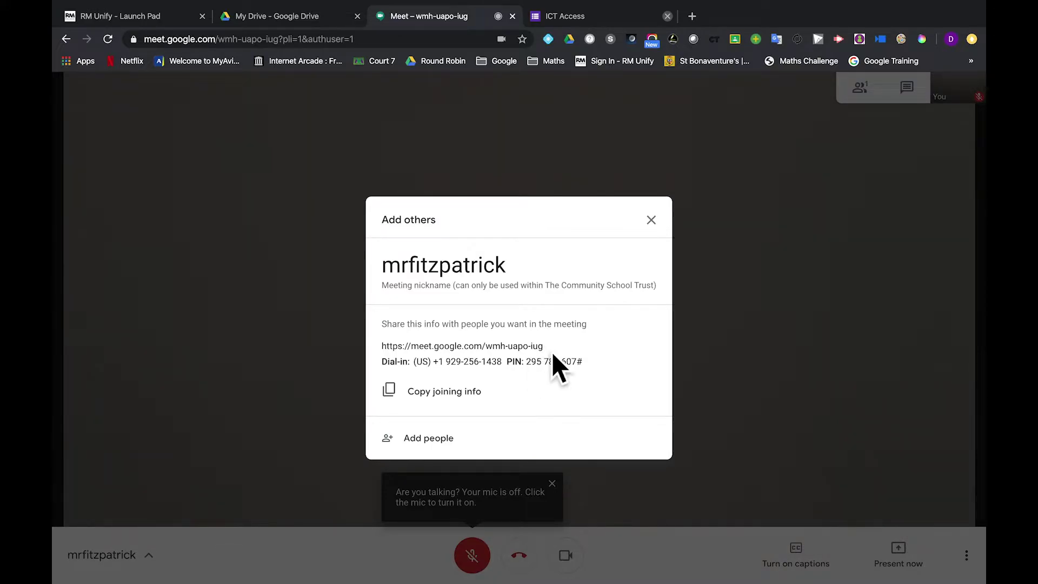
{"action": "left_click_drag", "start_coordinate": [547, 349], "coordinate": [388, 352]}
{"action": "key", "text": "ctrl+c"}
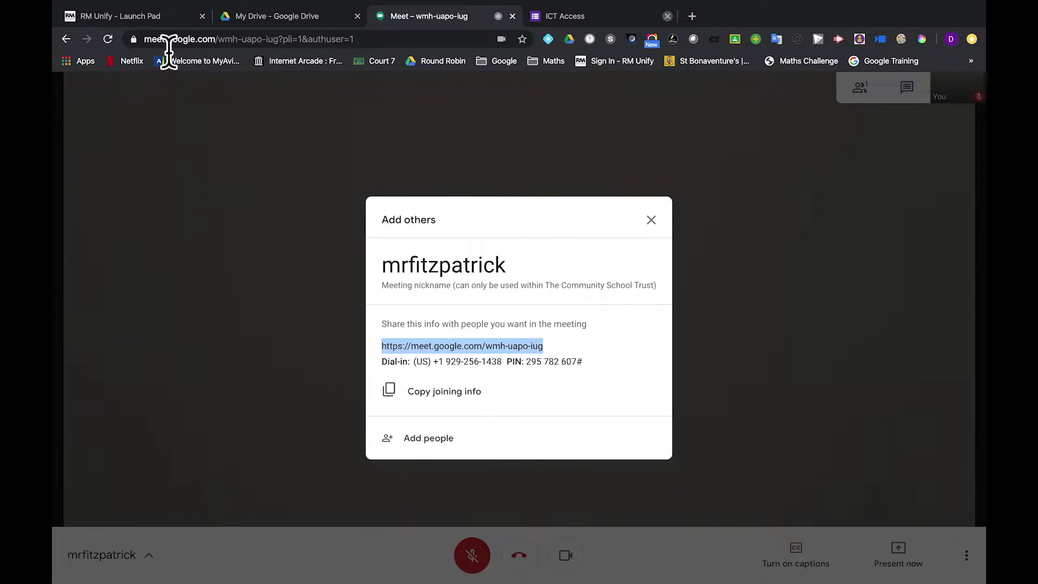
- Open the Virtual Classroom spreadsheet from RM Unify, paste the meeting link as values only into B8 and fit column B to it
{"action": "left_click", "coordinate": [164, 28]}
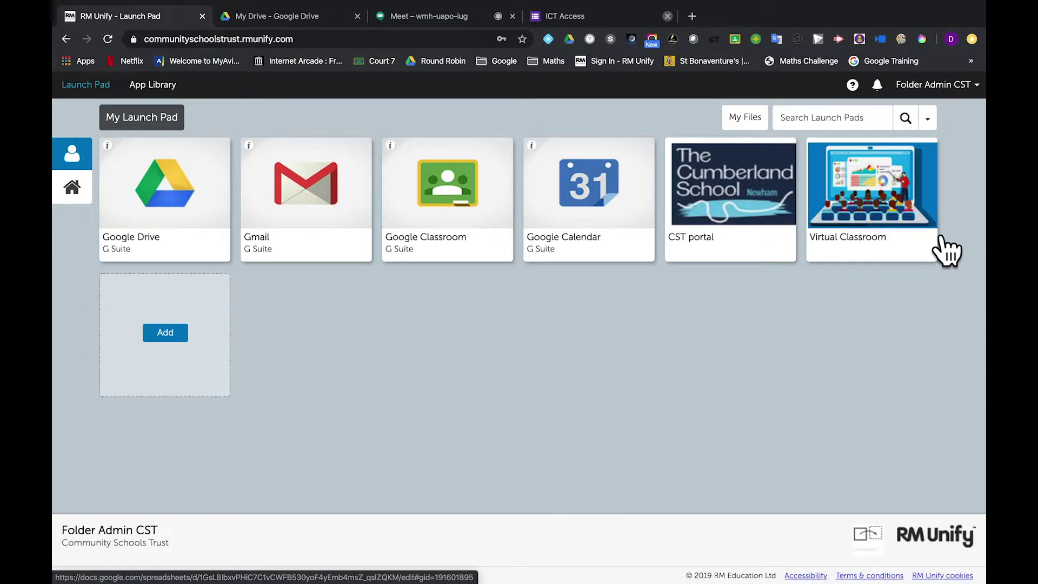
{"action": "left_click", "coordinate": [915, 222]}
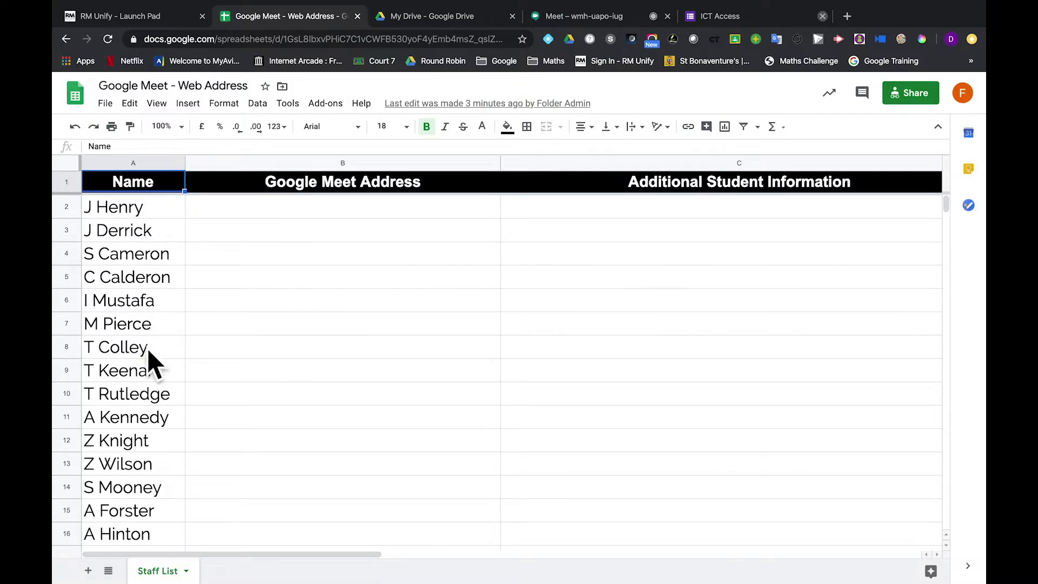
{"action": "left_click", "coordinate": [292, 348]}
{"action": "right_click", "coordinate": [292, 348]}
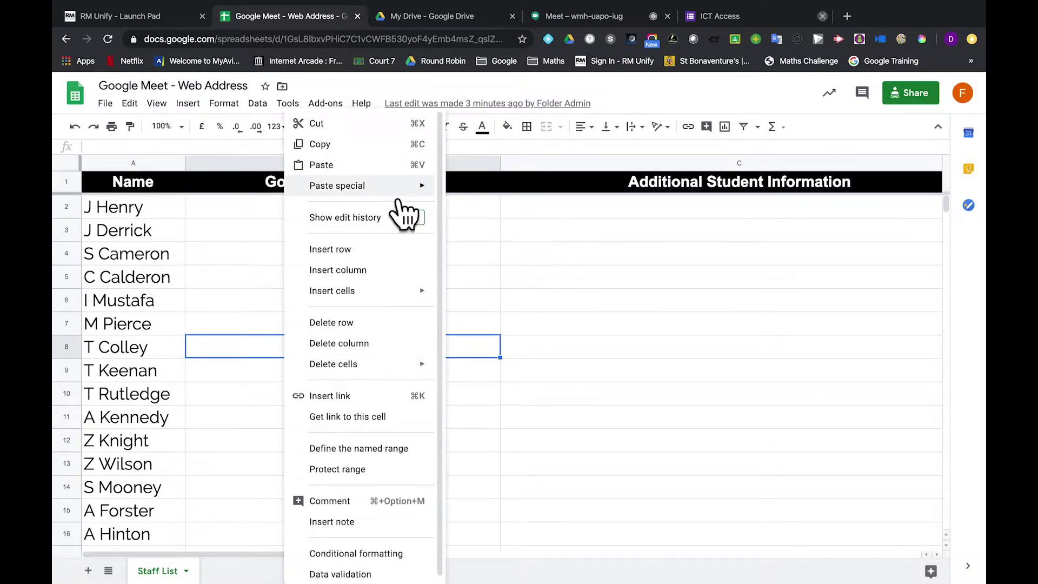
{"action": "mouse_move", "coordinate": [402, 186]}
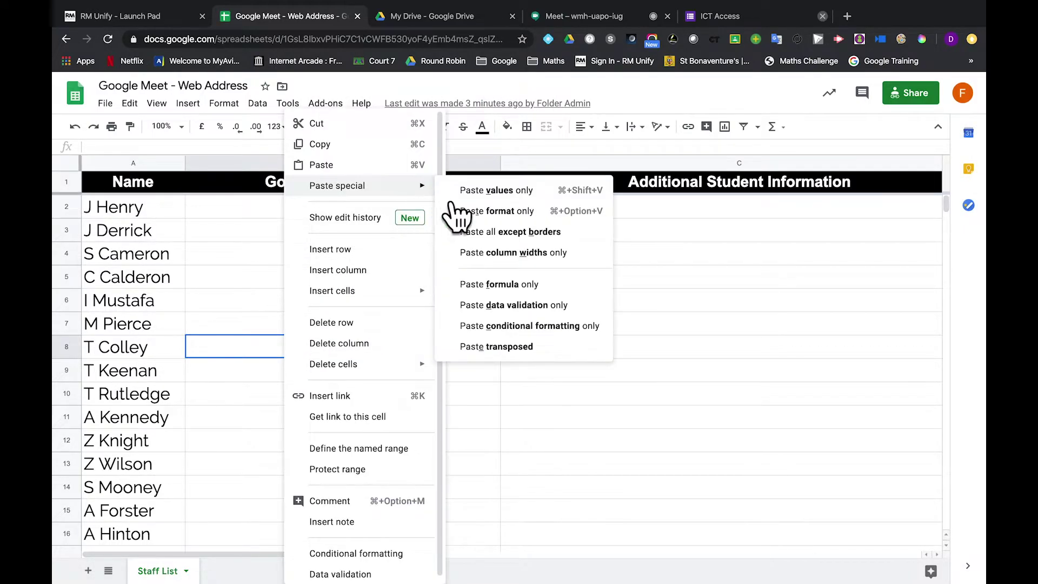
{"action": "left_click", "coordinate": [521, 189]}
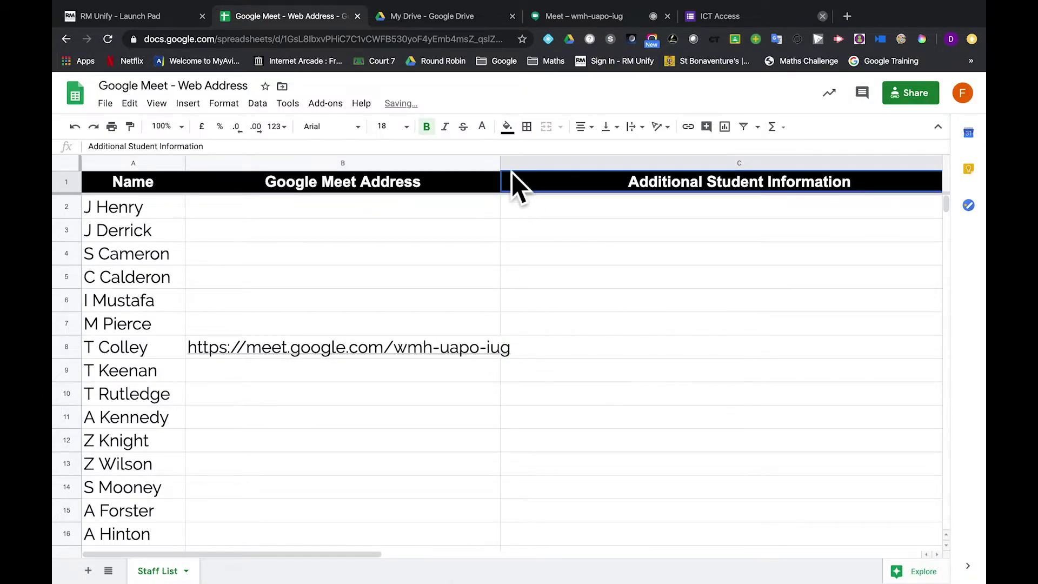
{"action": "double_click", "coordinate": [500, 162]}
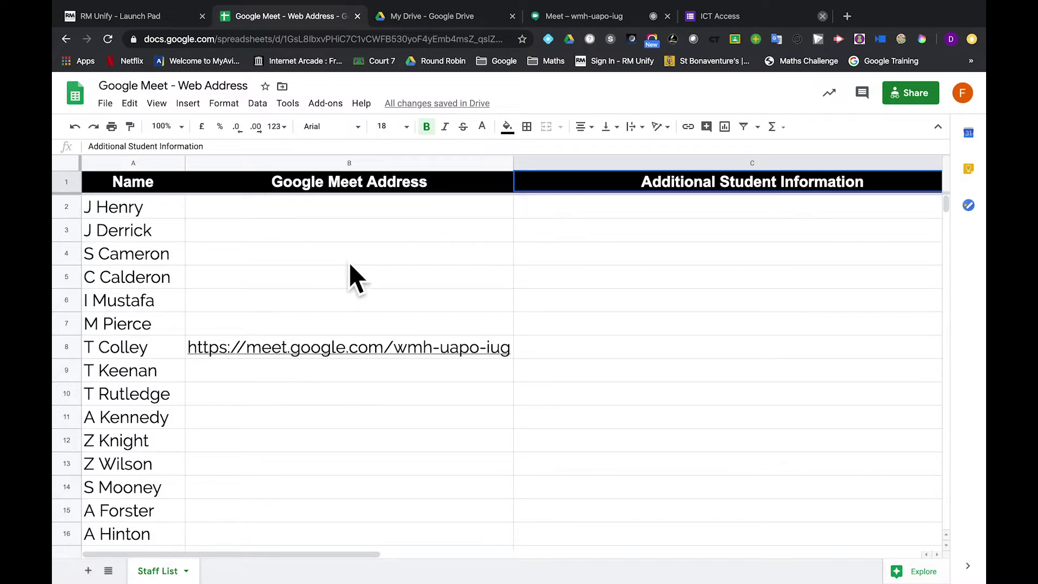
- Switch to the second account's browser, open the meeting link in B8 and join the meeting with the microphone off
{"action": "key", "text": "ctrl+Right"}
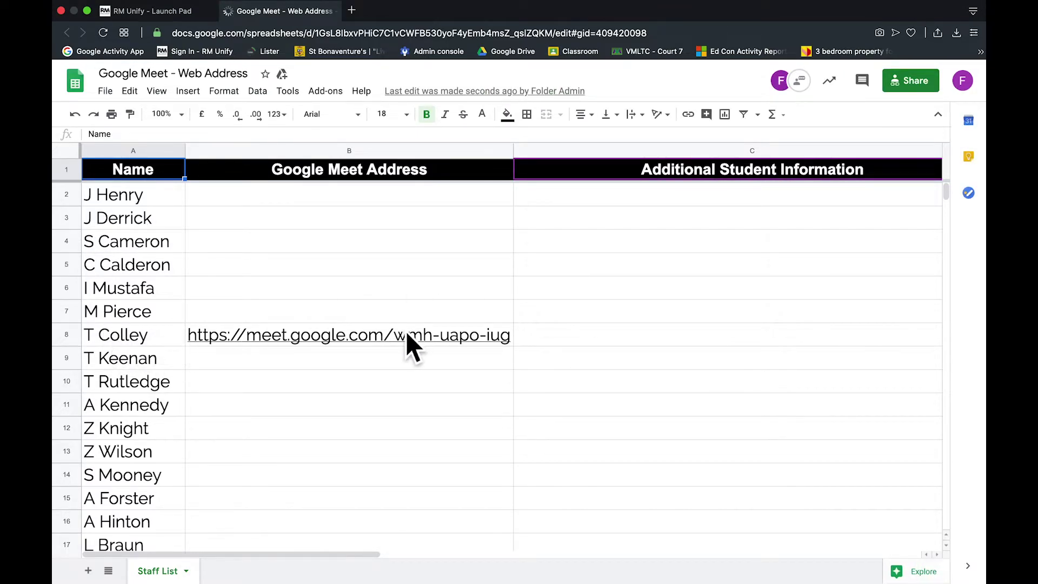
{"action": "mouse_move", "coordinate": [414, 345]}
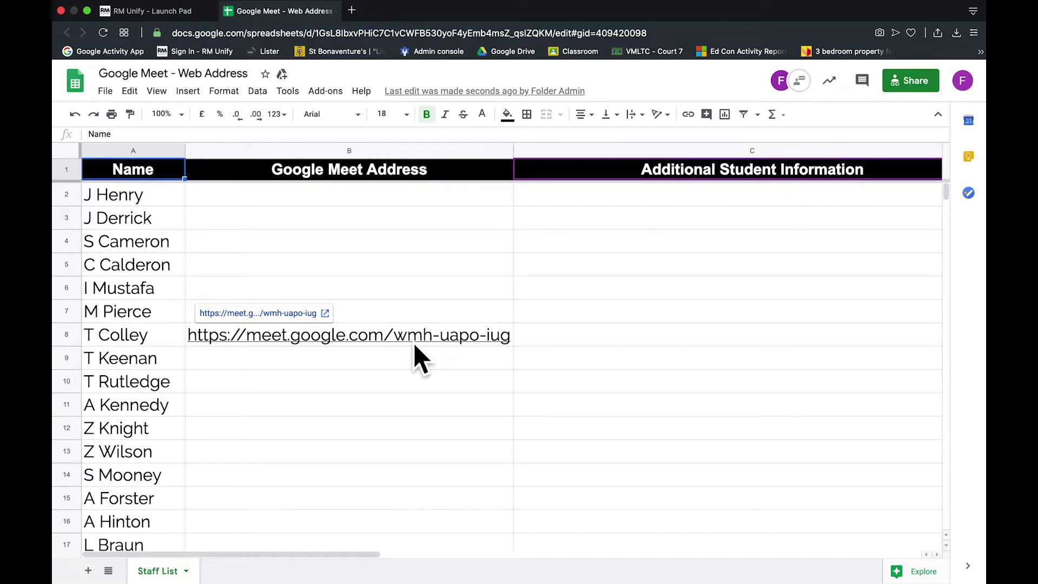
{"action": "left_click", "coordinate": [392, 342]}
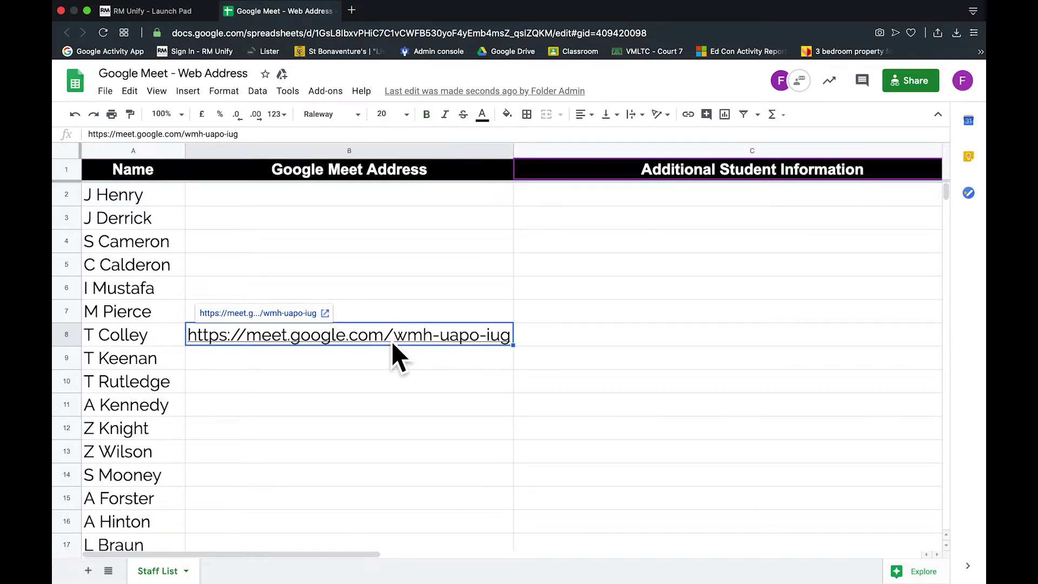
{"action": "left_click", "coordinate": [313, 318]}
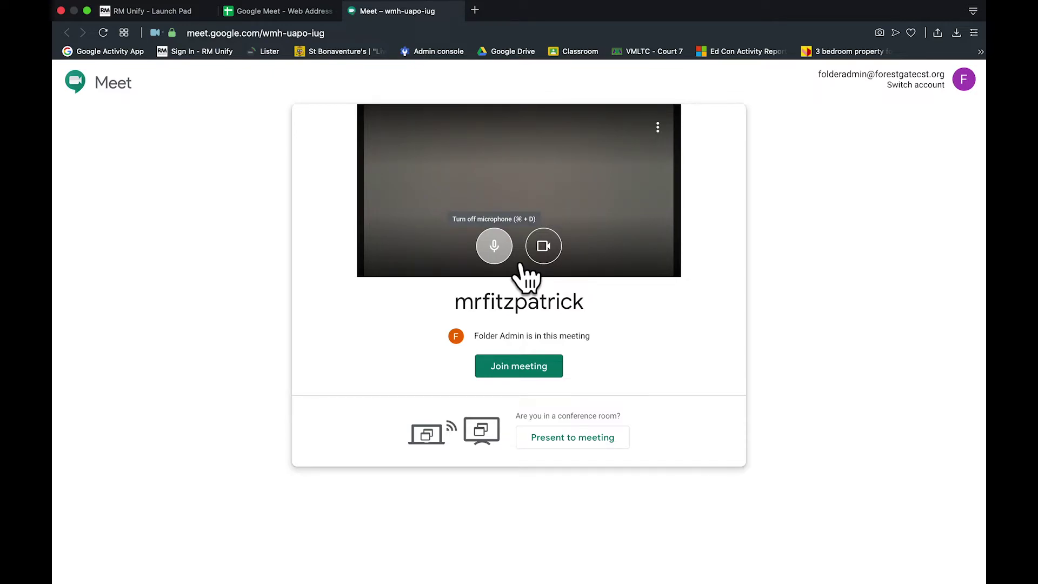
{"action": "left_click", "coordinate": [518, 263]}
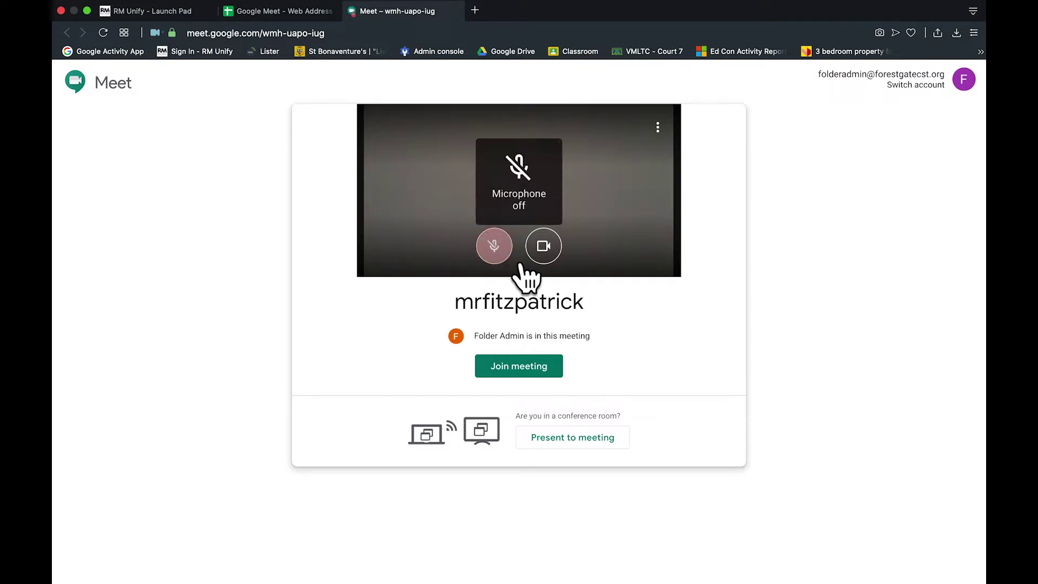
{"action": "left_click", "coordinate": [513, 372]}
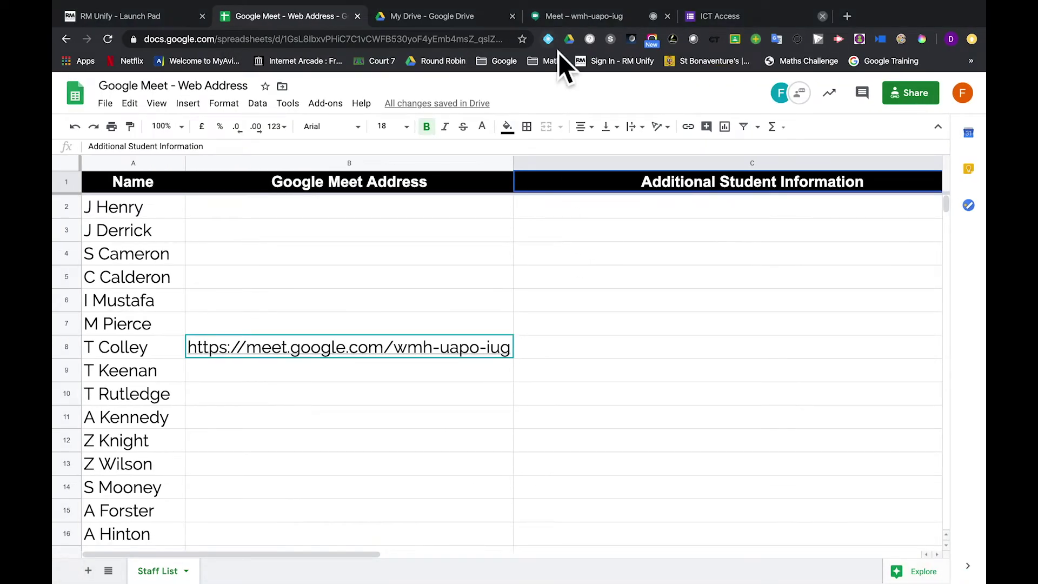
- Switch back to the host's Google Meet, close the joining details and present the Meet browser window to the meeting
{"action": "left_click", "coordinate": [575, 26]}
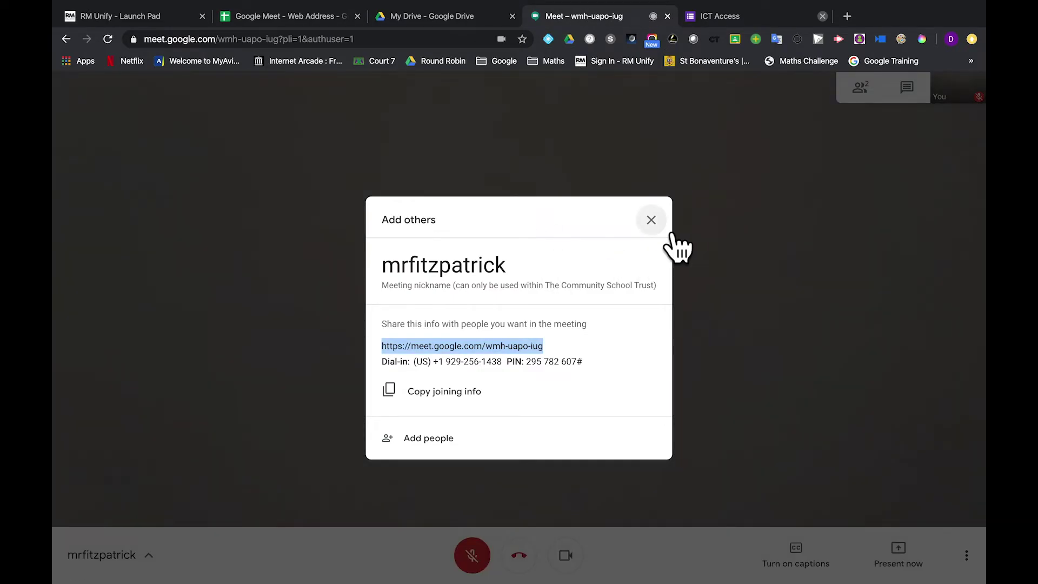
{"action": "left_click", "coordinate": [661, 226]}
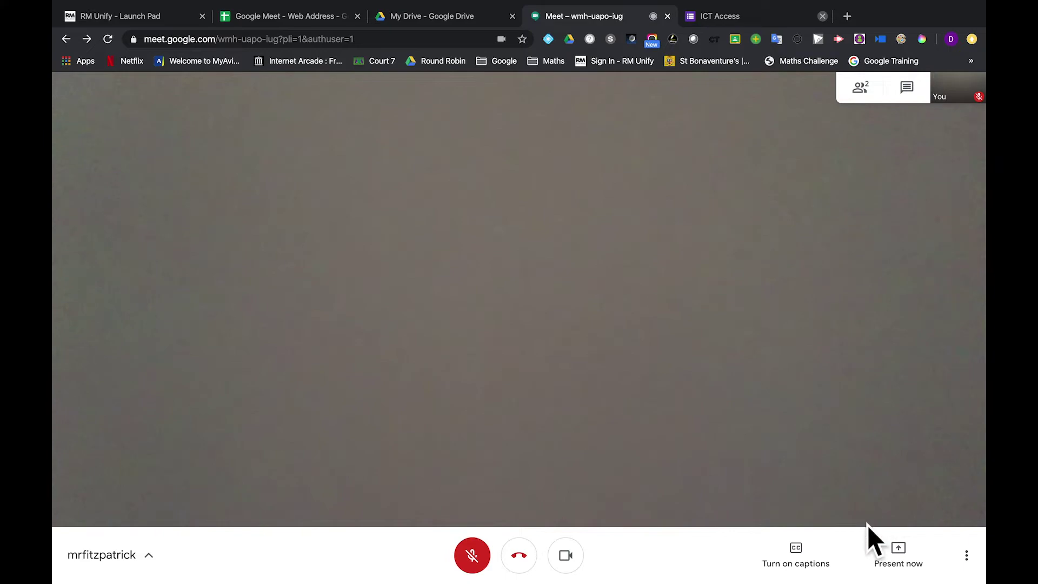
{"action": "left_click", "coordinate": [920, 564]}
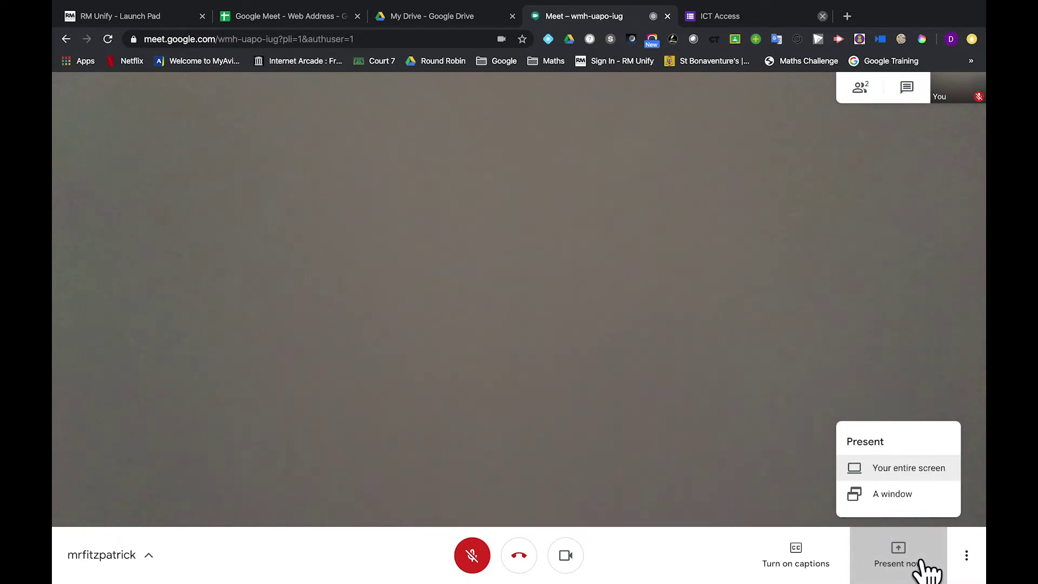
{"action": "left_click", "coordinate": [907, 506]}
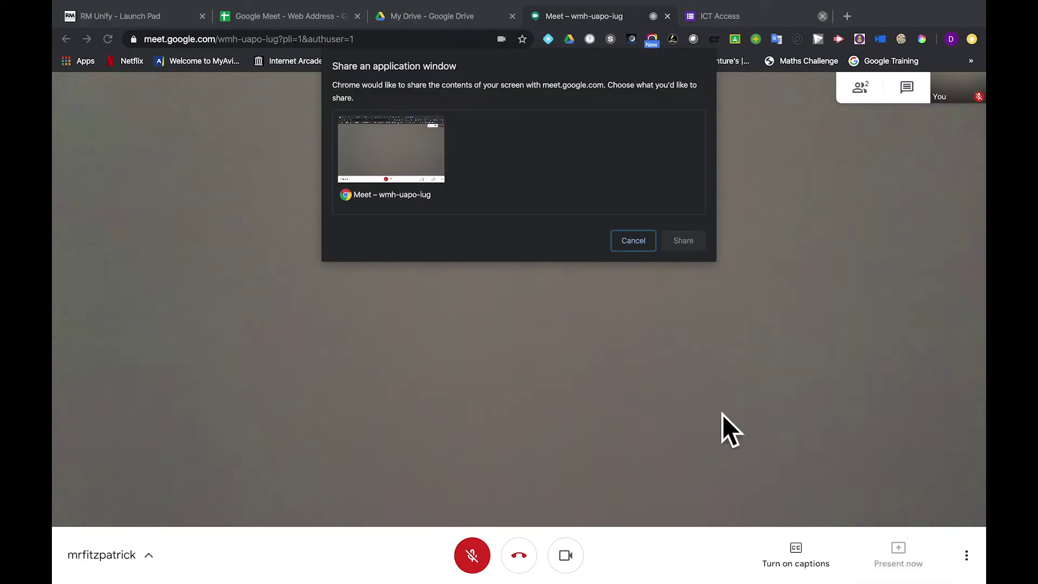
{"action": "left_click", "coordinate": [423, 160]}
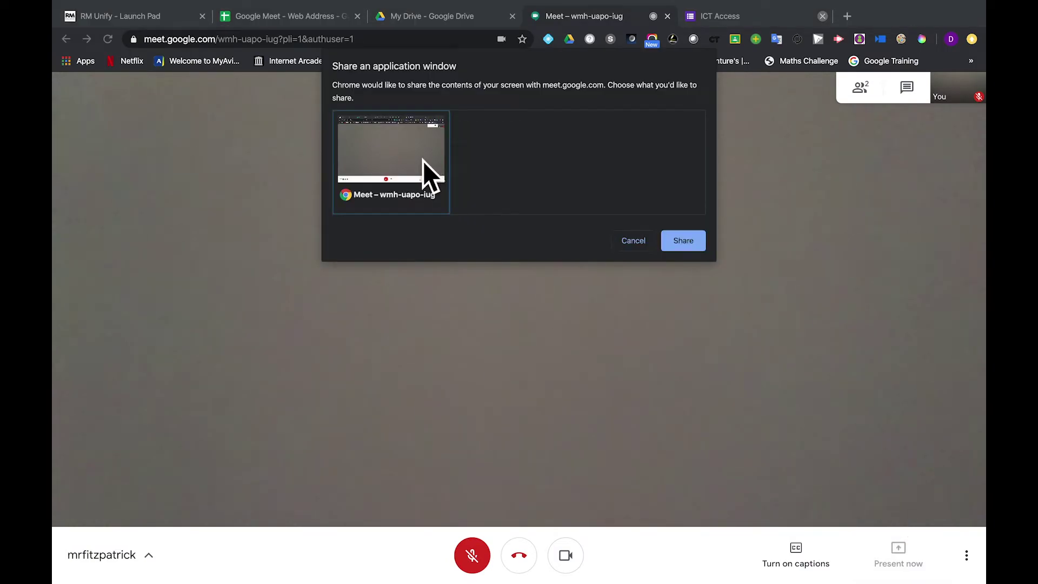
{"action": "left_click", "coordinate": [694, 245]}
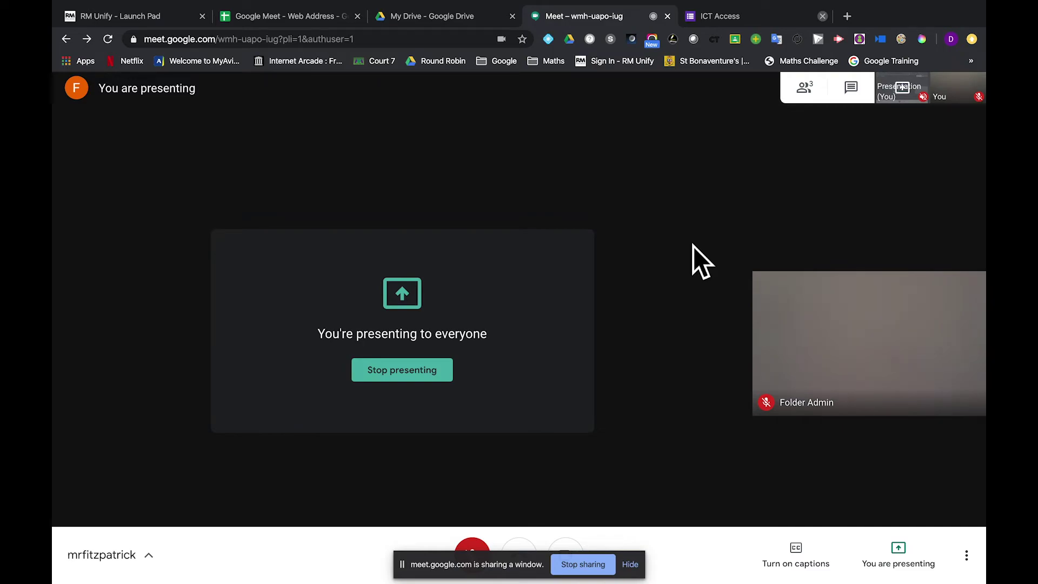
- Inspect the meeting's participant list and the pin, mute and remove options for the other participant, then close the list
{"action": "left_click", "coordinate": [813, 97]}
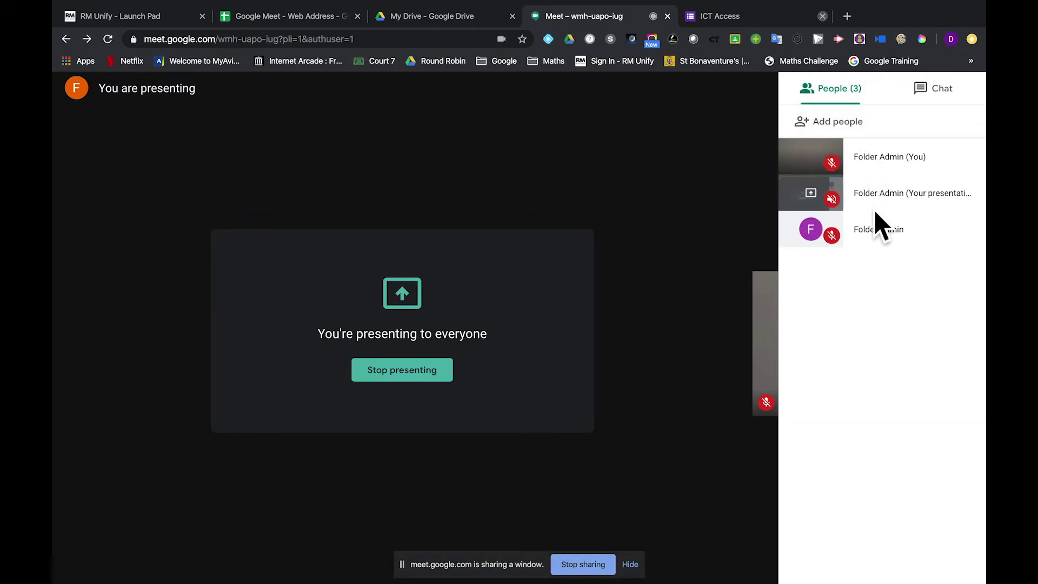
{"action": "left_click", "coordinate": [979, 247]}
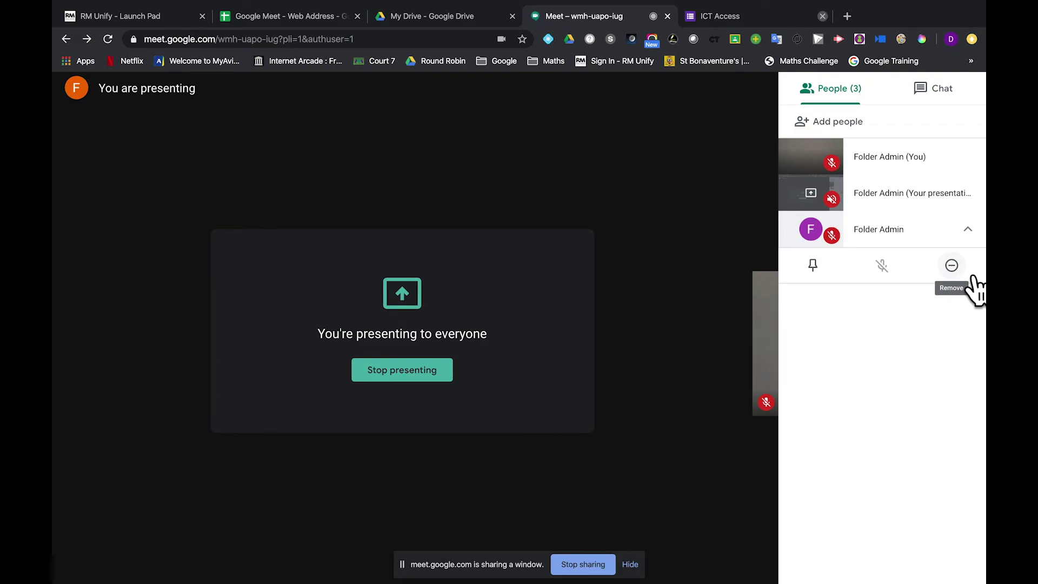
{"action": "left_click", "coordinate": [622, 147]}
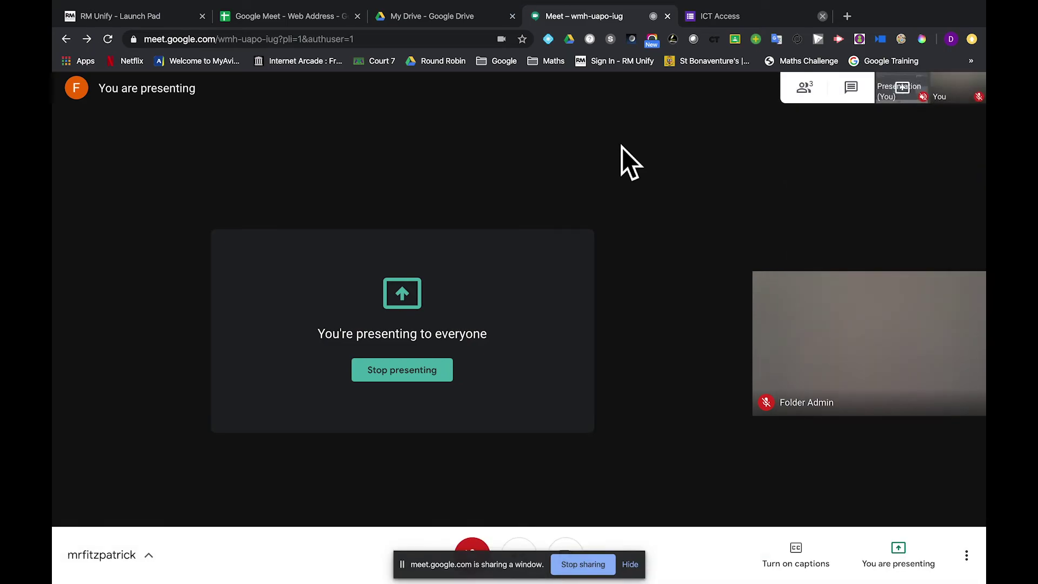
- Stop sharing the window and leave the call
{"action": "left_click", "coordinate": [581, 565]}
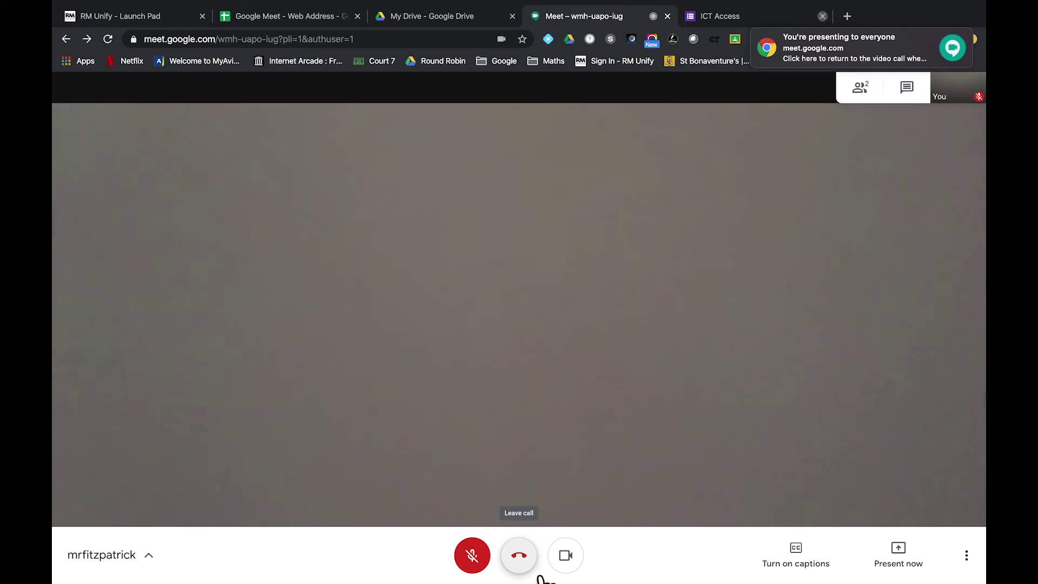
{"action": "left_click", "coordinate": [535, 573]}
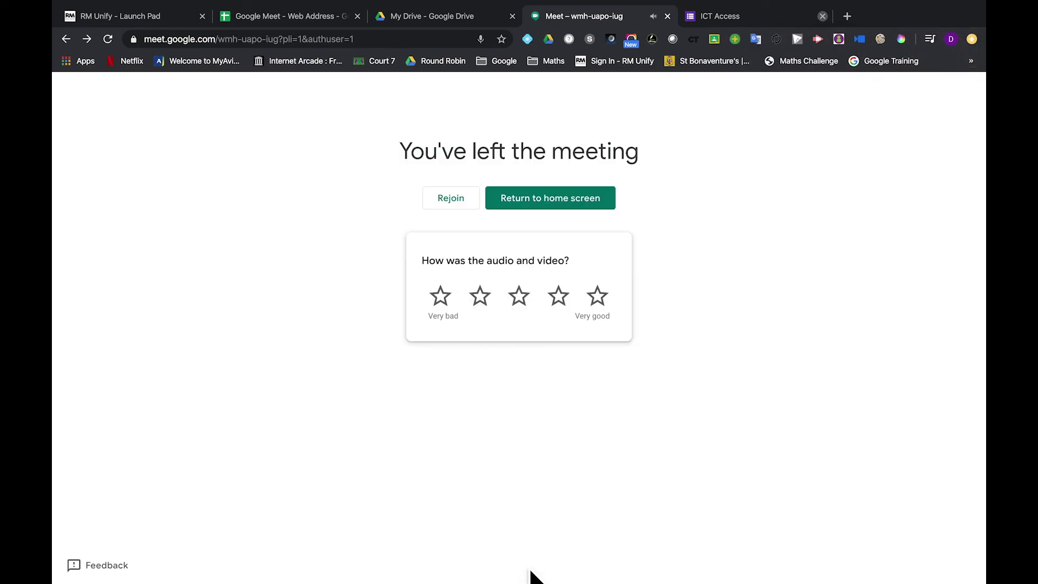